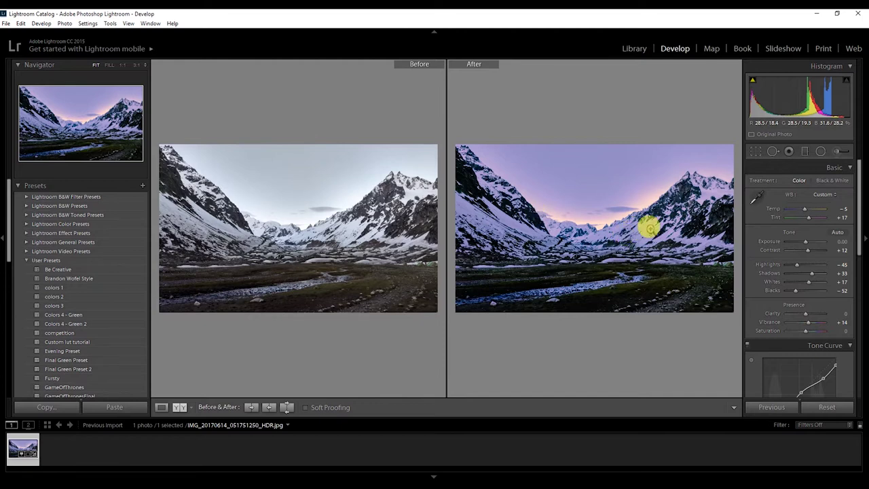
- Reset all develop edits, then crop a strip off the photo's top and bottom in Loupe view
click(826, 407)
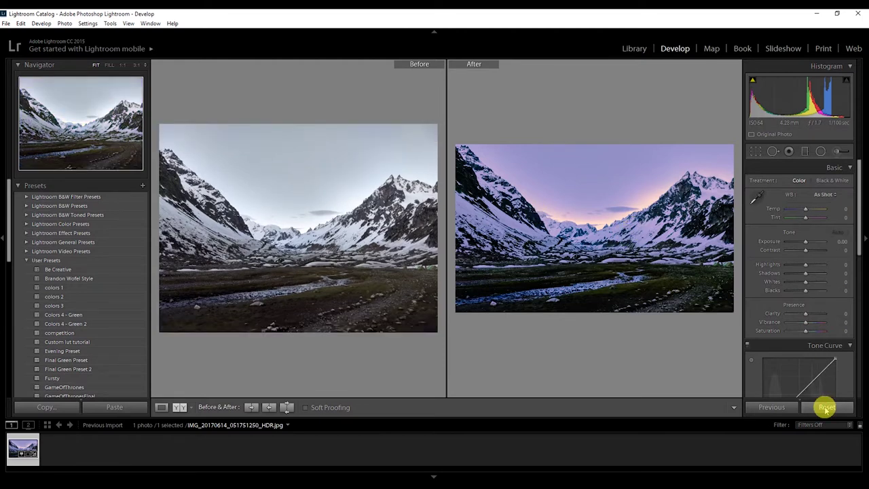
key(y)
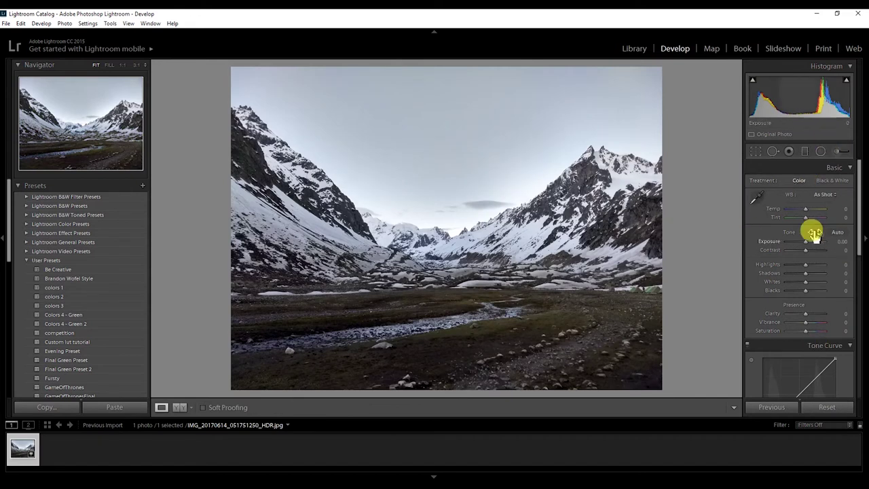
click(756, 154)
drag(448, 390, 451, 360)
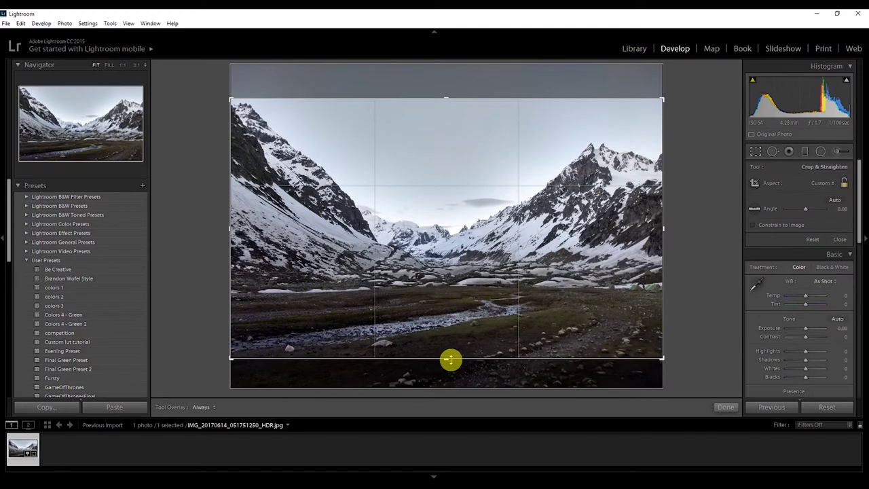
click(726, 406)
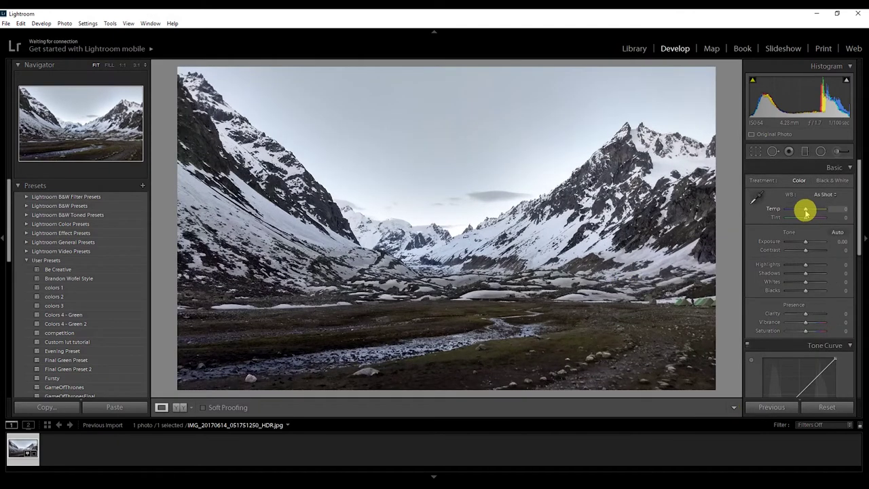
- Set the white balance Temp to -5 and Tint to +17
mouse_move(805, 211)
mouse_down()
mouse_move(820, 210)
mouse_move(795, 209)
mouse_move(804, 213)
mouse_up()
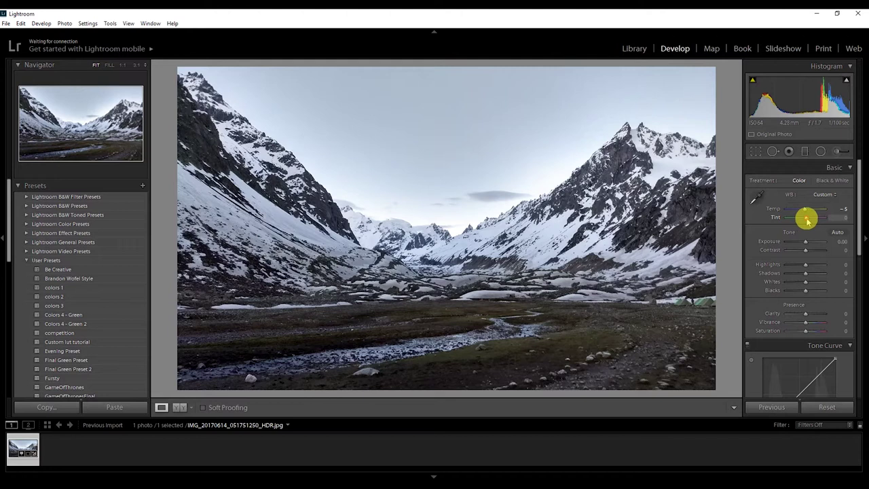
mouse_move(808, 221)
mouse_down()
mouse_move(819, 219)
mouse_move(792, 219)
mouse_move(808, 220)
mouse_move(802, 216)
mouse_up()
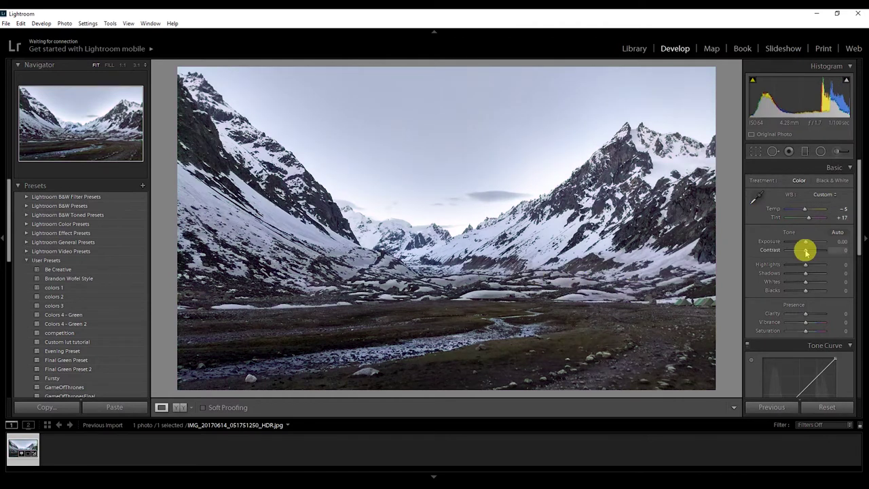
- Set Contrast to +12, reset Exposure to 0.00, Highlights to -45 and Shadows to -100
mouse_move(806, 251)
mouse_down()
mouse_move(788, 266)
mouse_move(795, 241)
mouse_move(806, 243)
mouse_move(794, 244)
mouse_up()
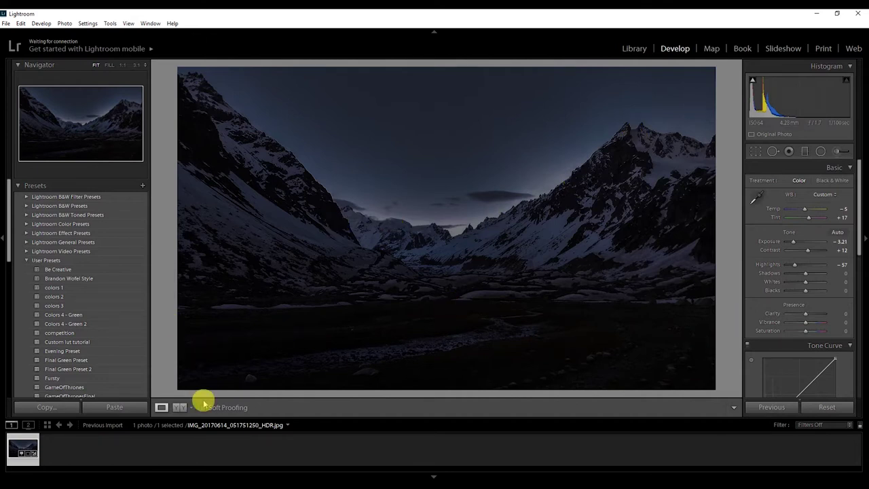
double_click(773, 243)
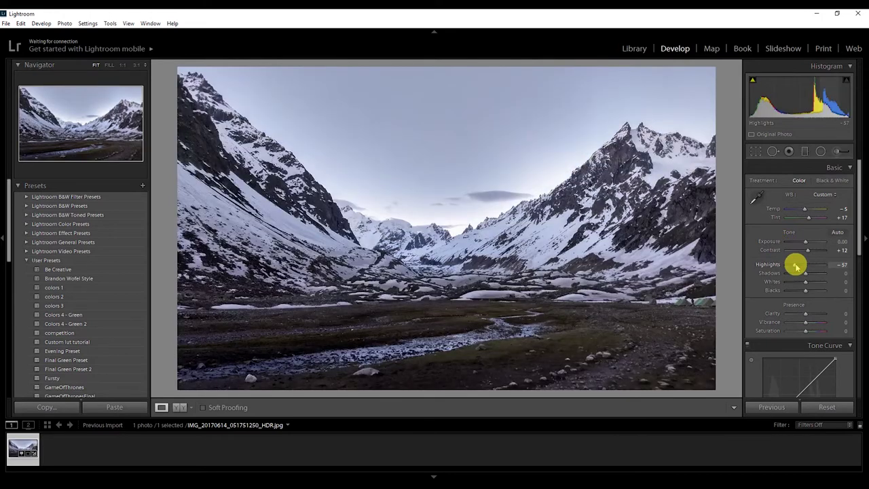
drag(793, 265, 837, 268)
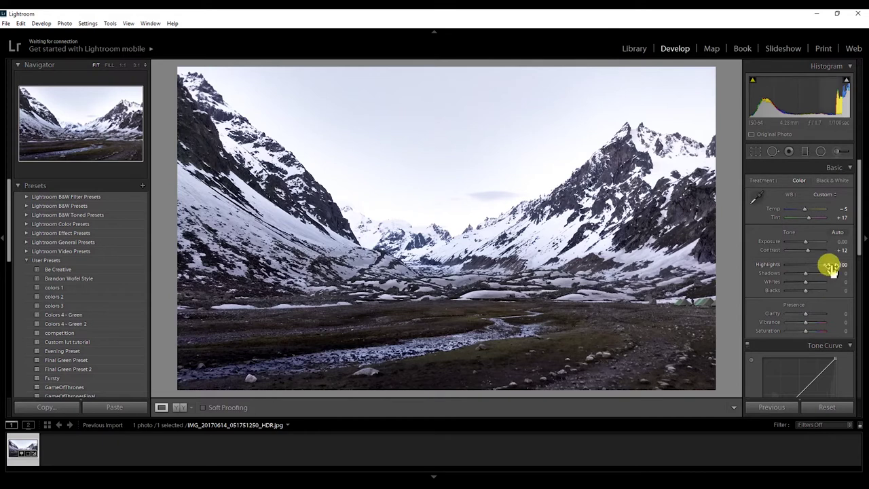
drag(825, 267, 792, 264)
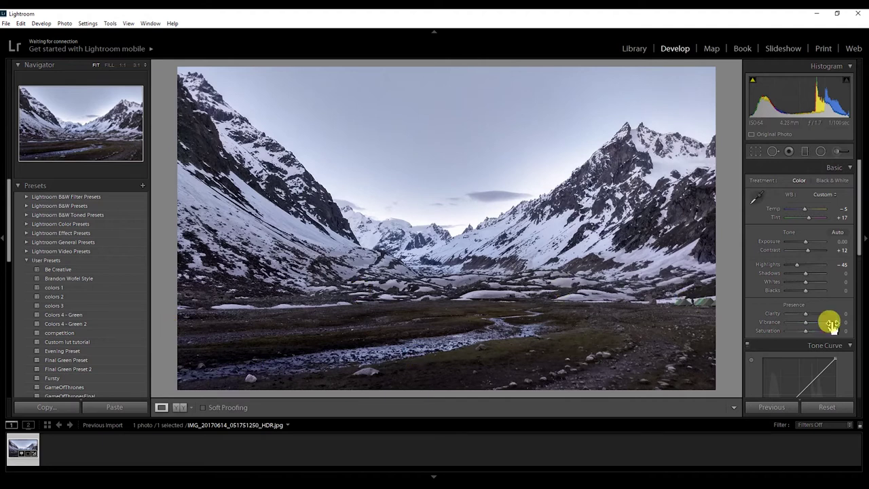
drag(806, 273, 771, 276)
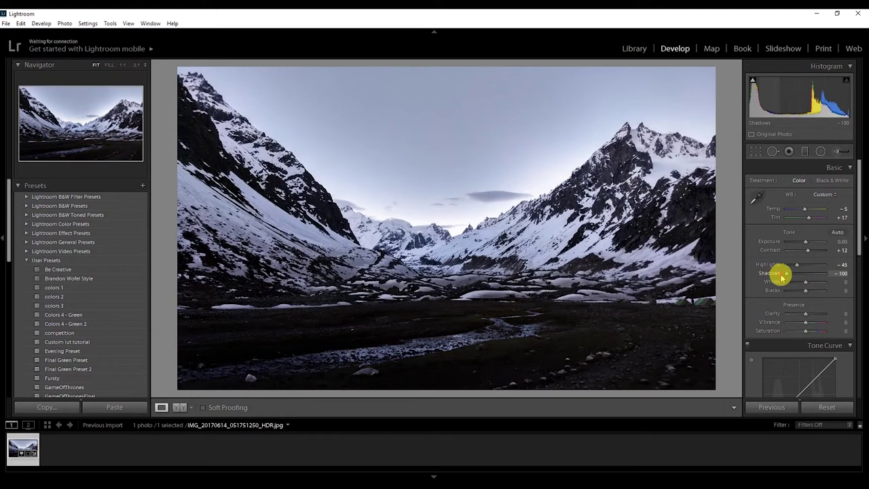
- Set Shadows to +33, Whites to +19, Blacks to -50 and Vibrance to +14
drag(786, 274, 814, 275)
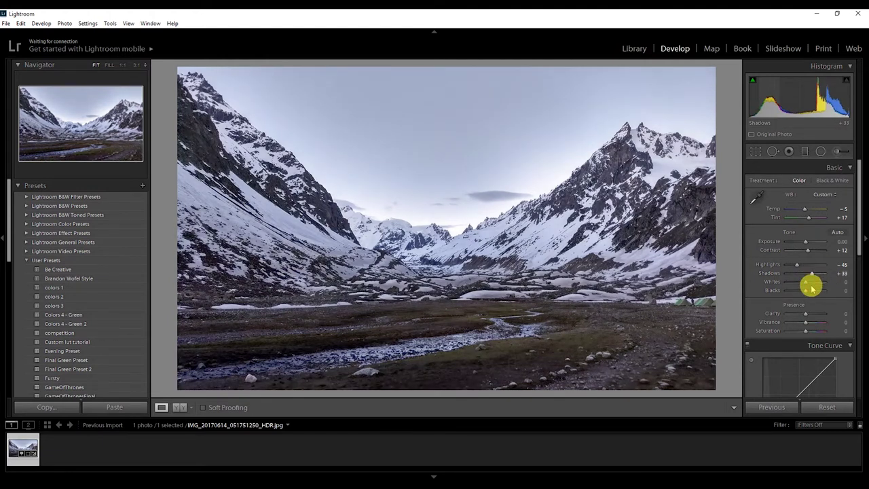
drag(806, 285, 810, 284)
mouse_move(805, 291)
mouse_down()
mouse_move(791, 295)
mouse_move(814, 288)
mouse_move(797, 292)
mouse_up()
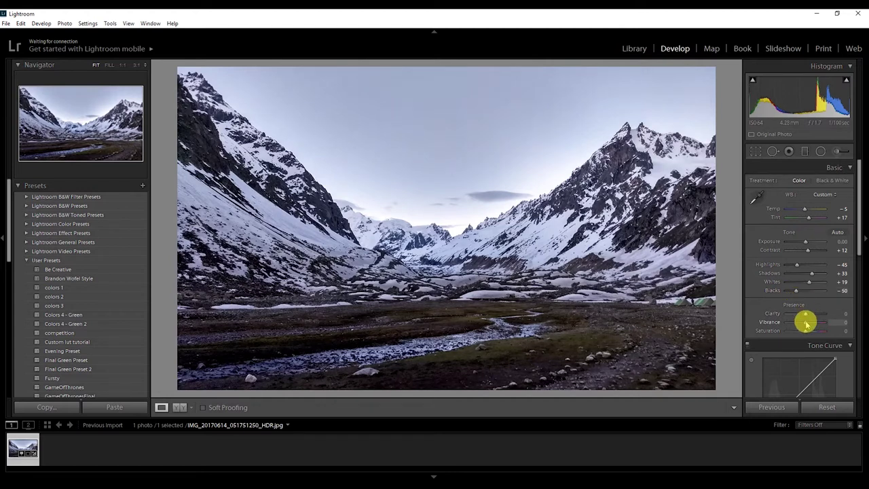
drag(805, 325, 809, 325)
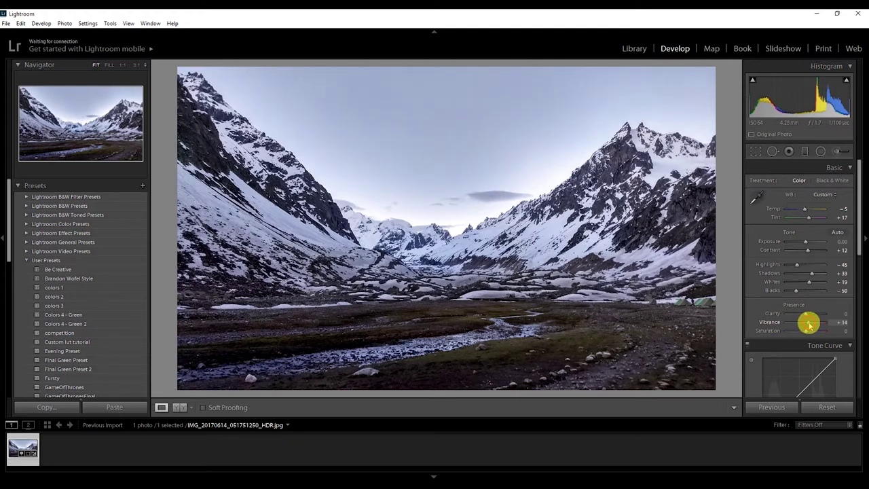
scroll(854, 237, down, 3)
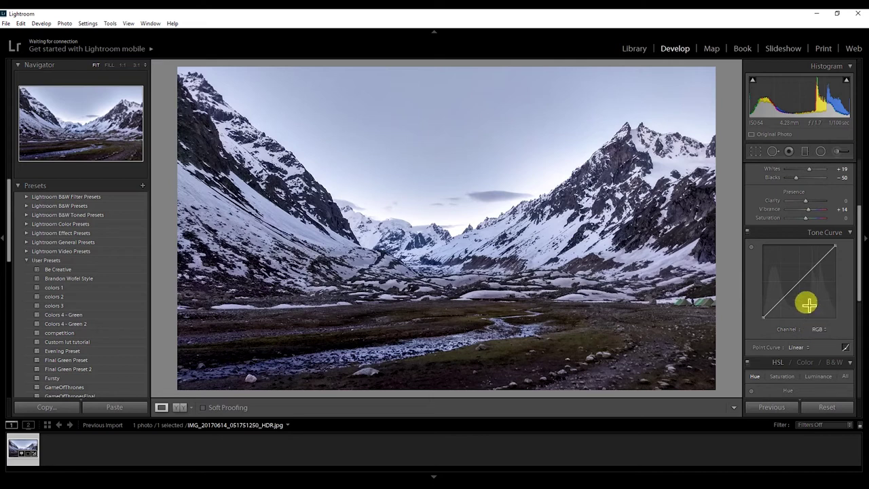
- Add low, middle and upper control points on the RGB tone curve, testing their positions
click(782, 299)
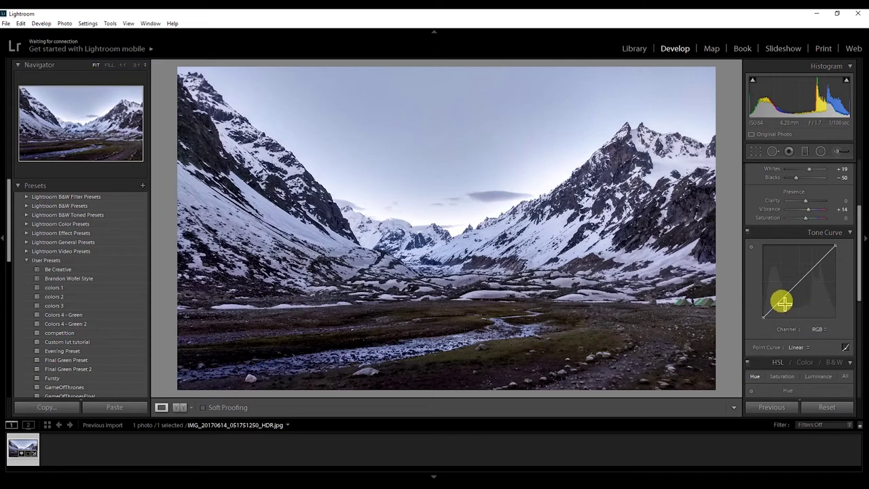
click(802, 278)
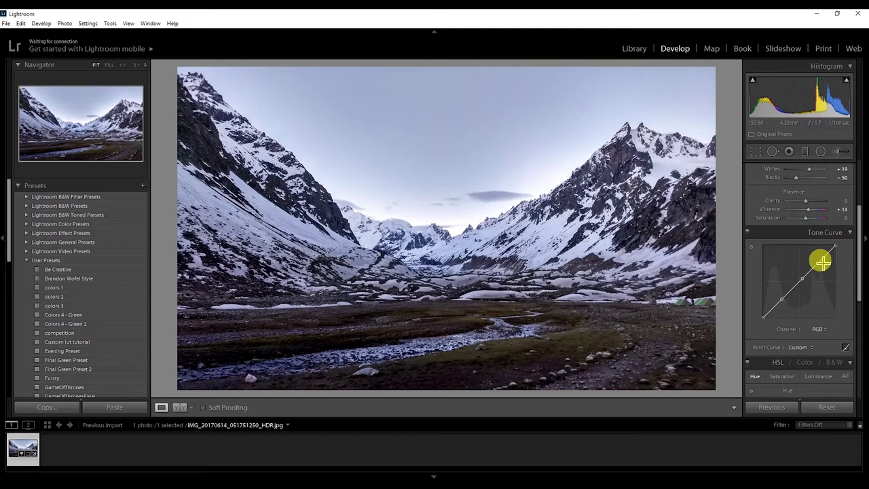
click(819, 261)
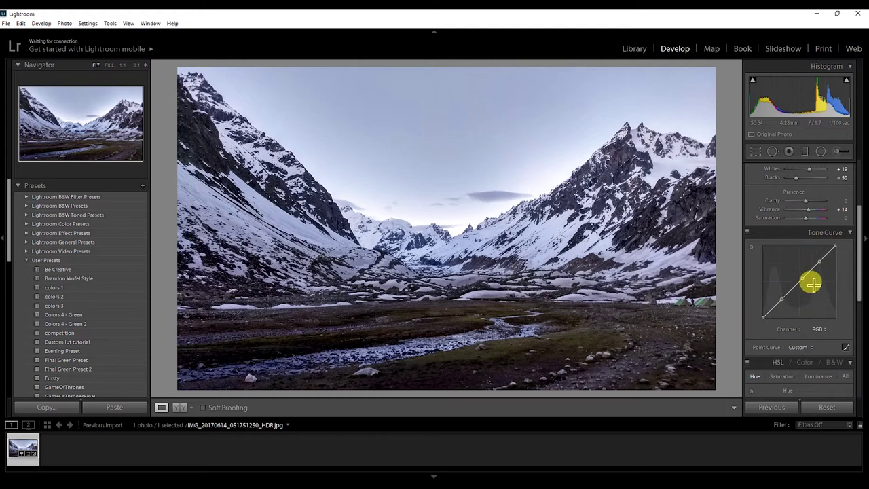
drag(819, 263, 825, 265)
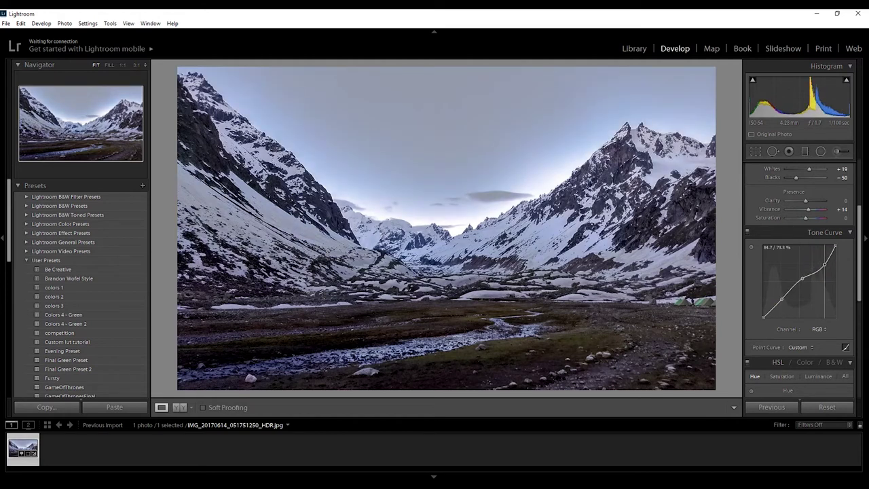
drag(825, 265, 779, 296)
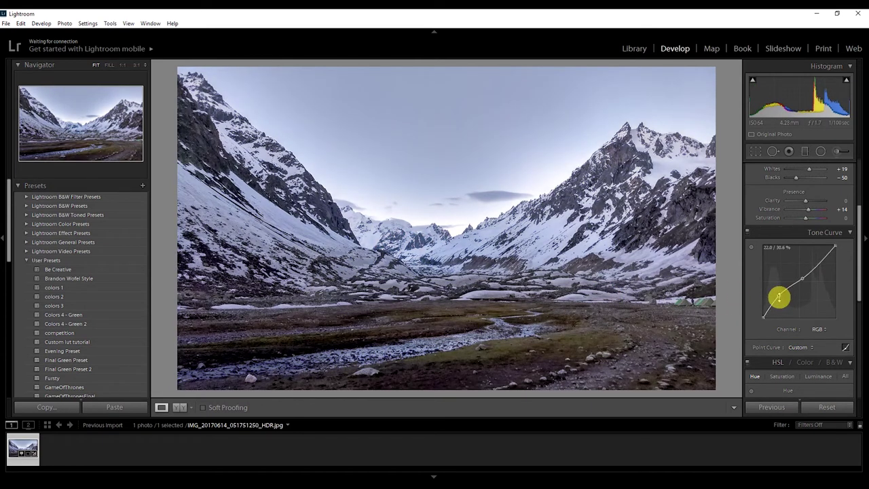
drag(779, 296, 782, 299)
- Bend the RGB curve into a gentle S, lowering the upper point and deepening shadows
drag(820, 260, 825, 263)
drag(781, 299, 774, 311)
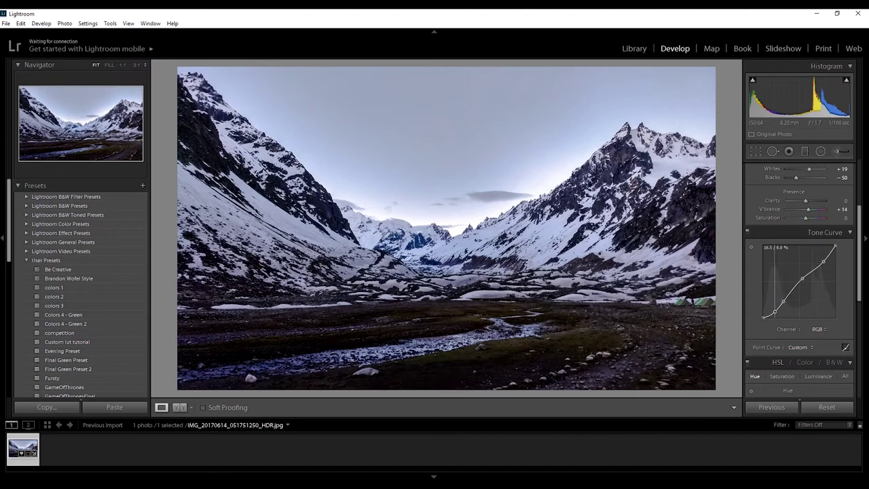
click(801, 279)
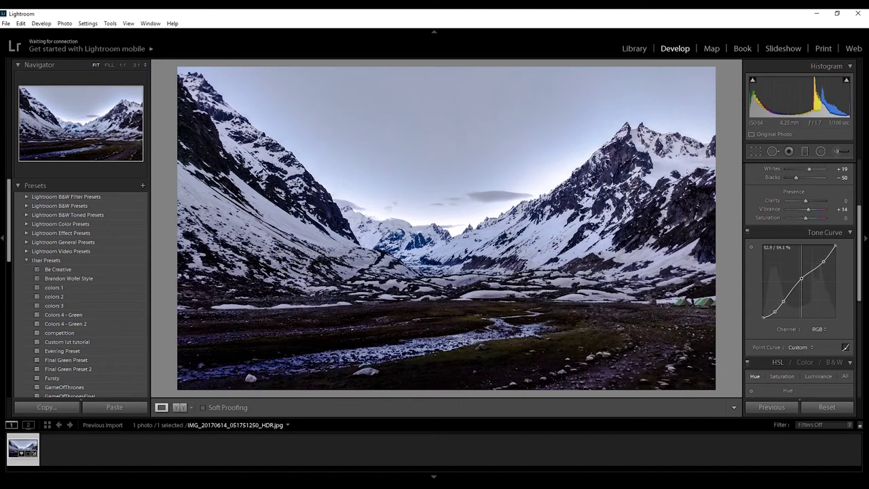
click(802, 278)
click(821, 288)
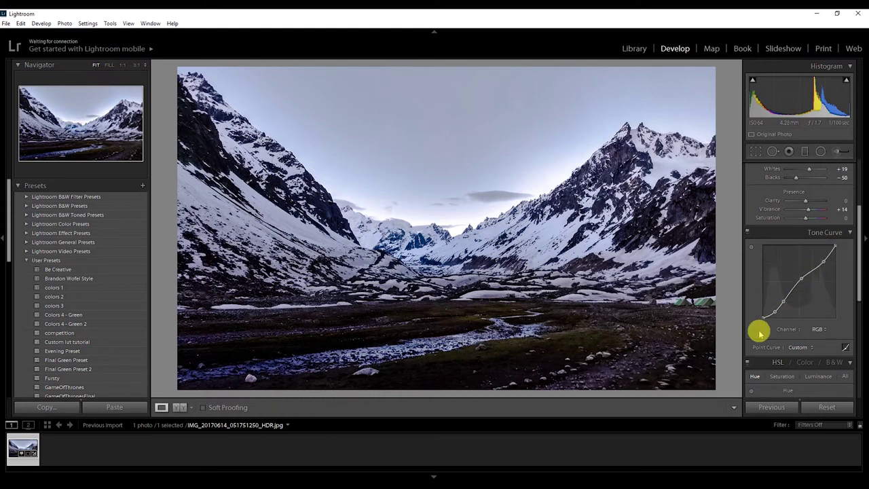
click(816, 329)
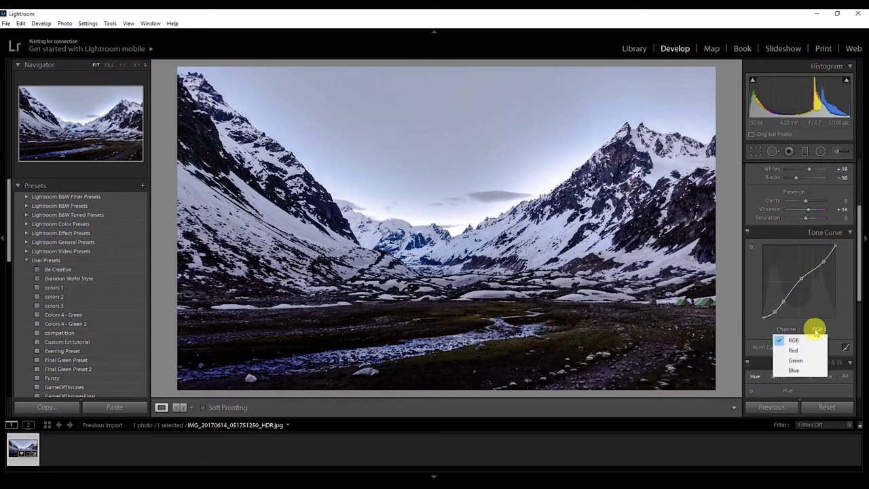
- Switch to the Red curve, add points, and pull the lowest point to green the shadows
click(803, 351)
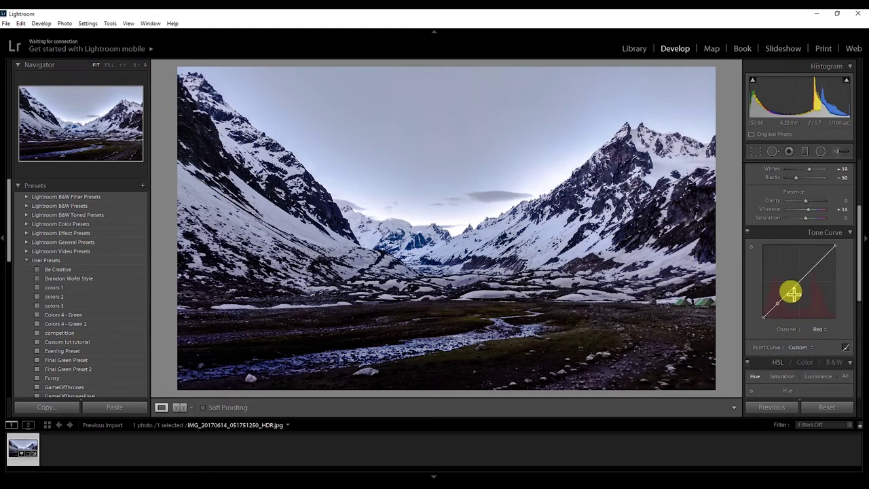
click(806, 274)
click(822, 258)
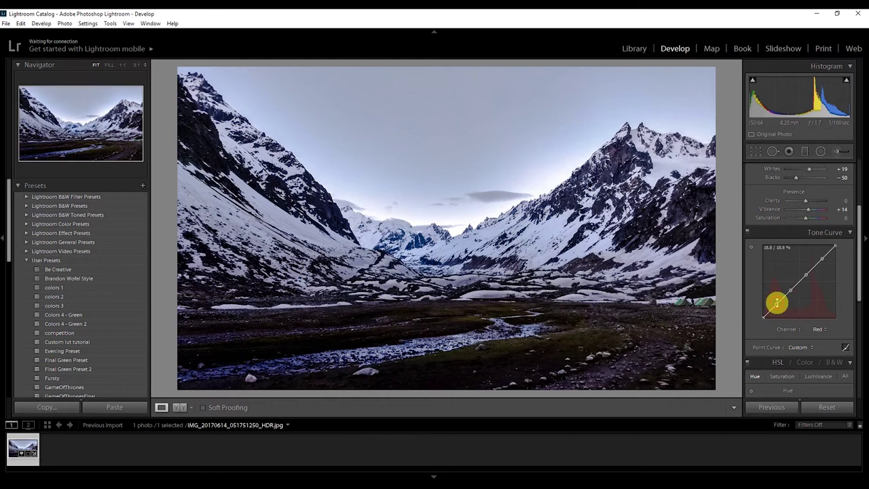
drag(777, 303, 776, 303)
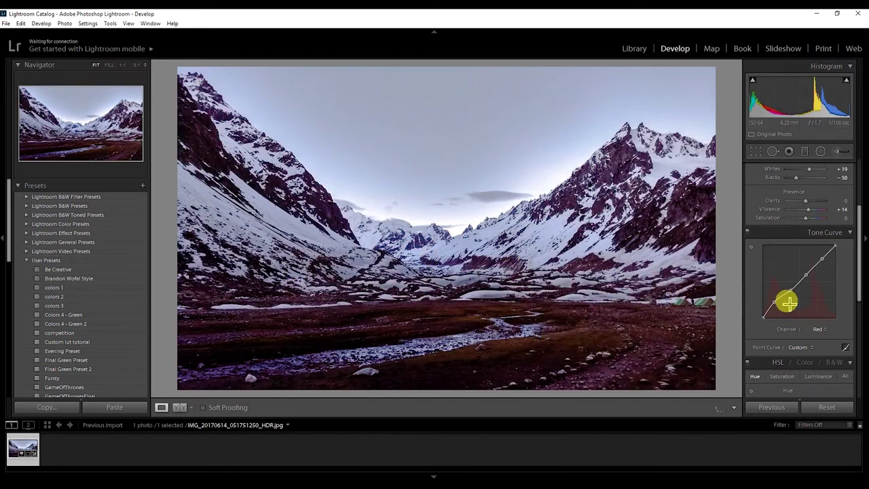
drag(774, 303, 778, 307)
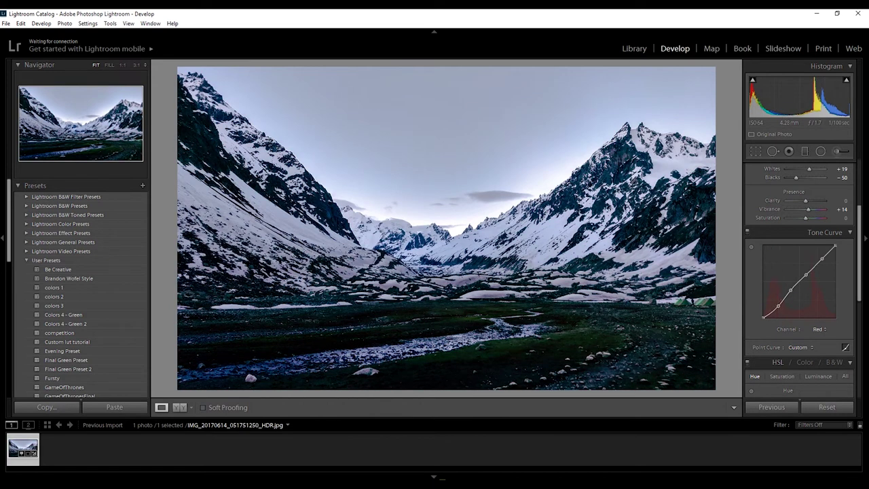
- Check the colour wheel reference, remove the low red point and check the upper red point
key(alt+Tab)
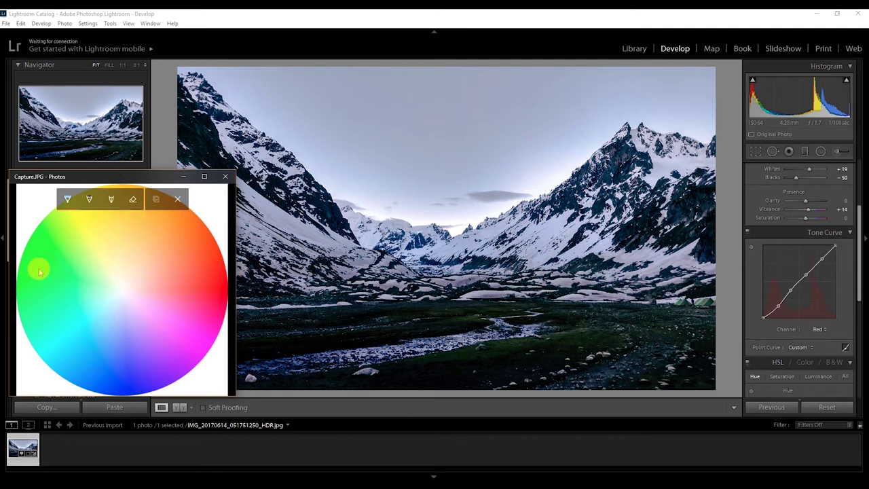
click(183, 177)
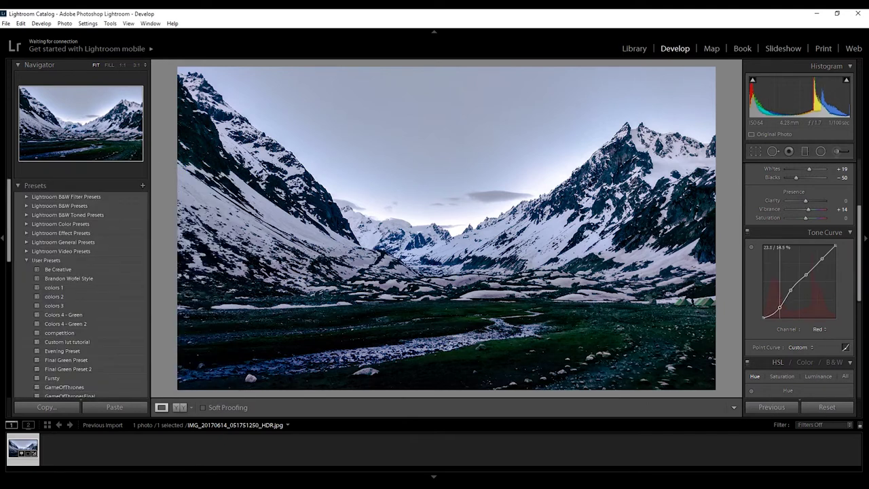
double_click(780, 308)
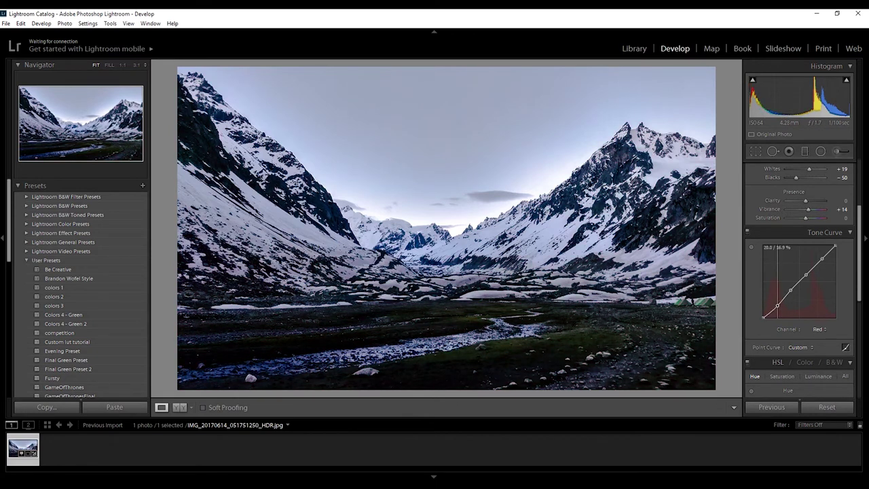
click(779, 306)
click(822, 257)
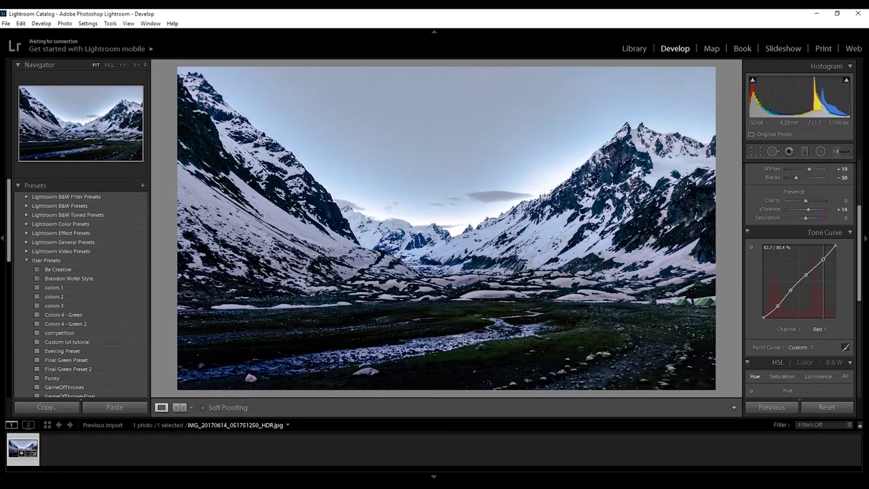
click(823, 260)
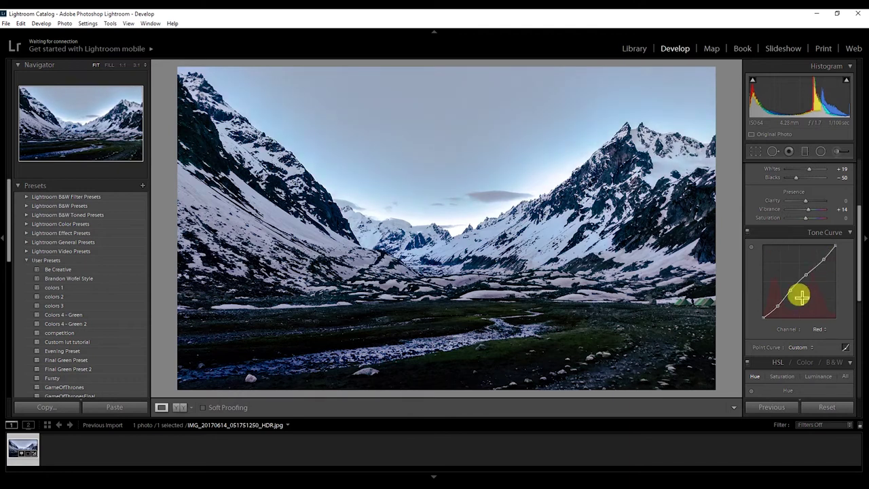
click(818, 331)
- Switch to the Green curve and add lower, middle and upper control points
click(796, 360)
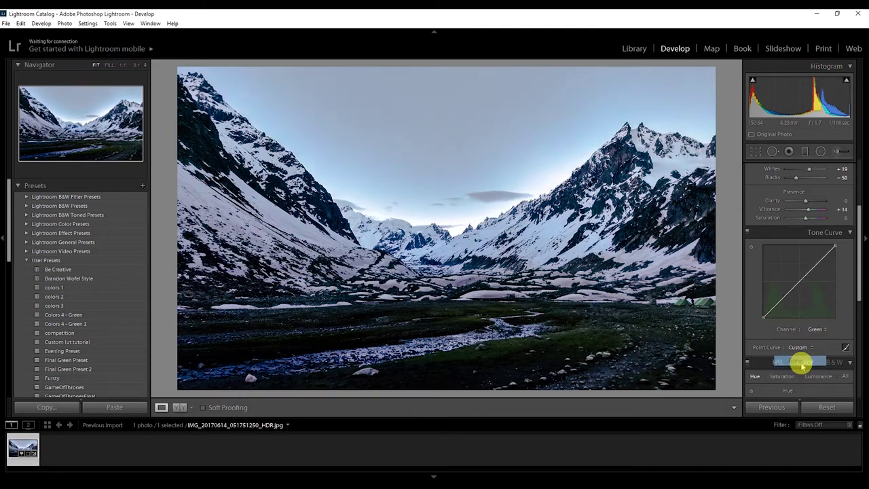
click(782, 299)
click(800, 283)
click(818, 263)
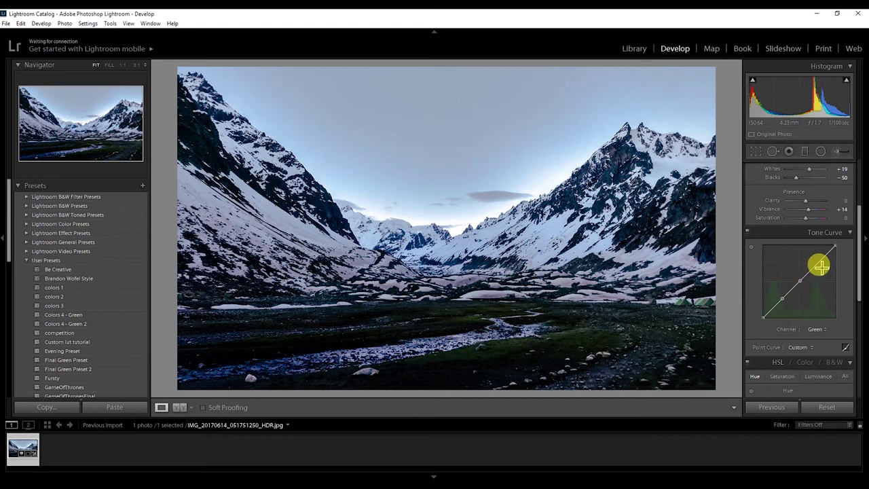
click(800, 280)
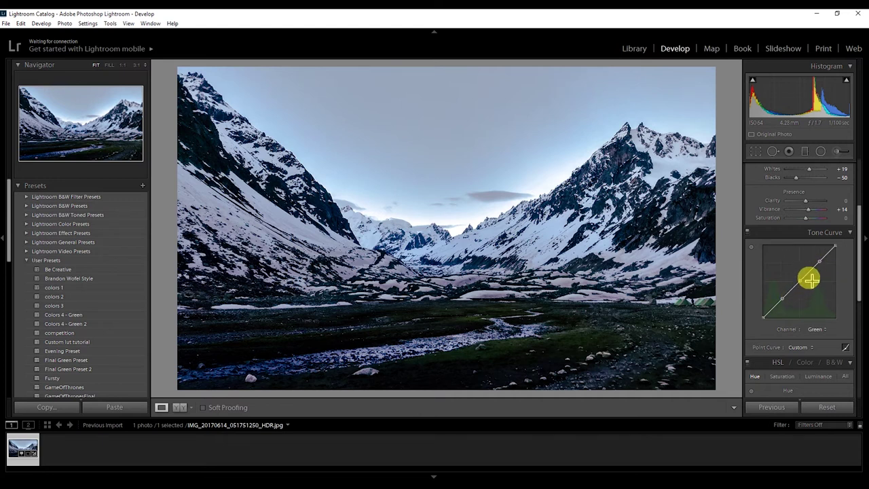
click(827, 267)
click(782, 299)
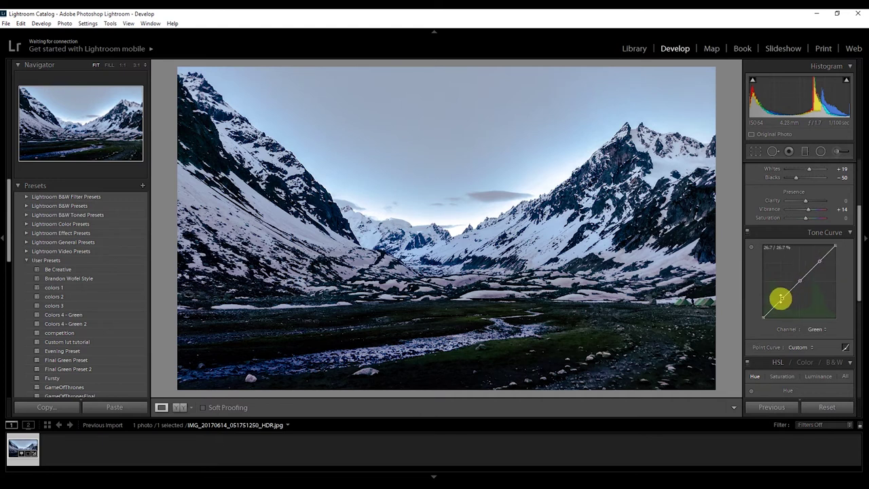
- Remove and re-add the green curve's shadow point for a magenta cast, checking the colour wheel
drag(782, 298, 780, 296)
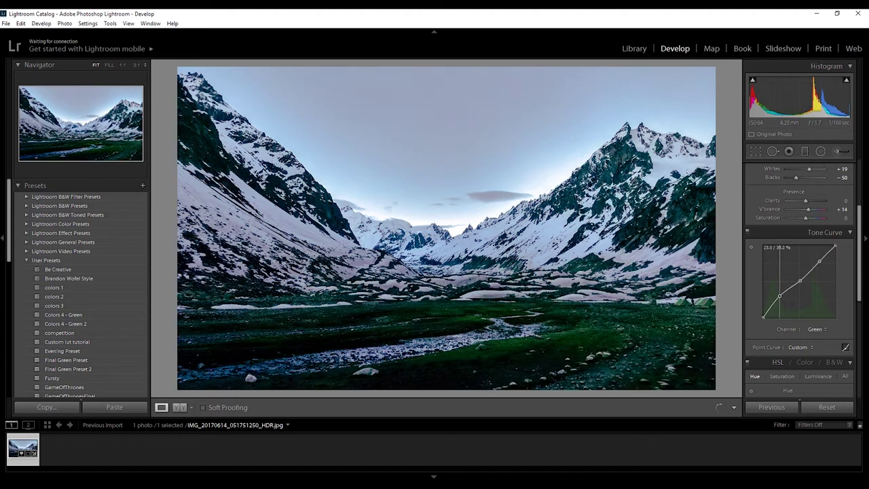
double_click(781, 298)
click(782, 300)
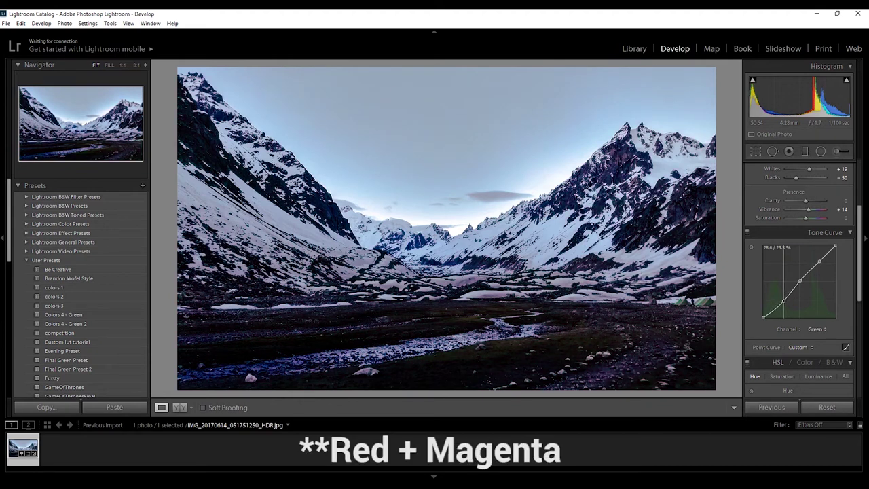
key(alt+Tab)
click(27, 255)
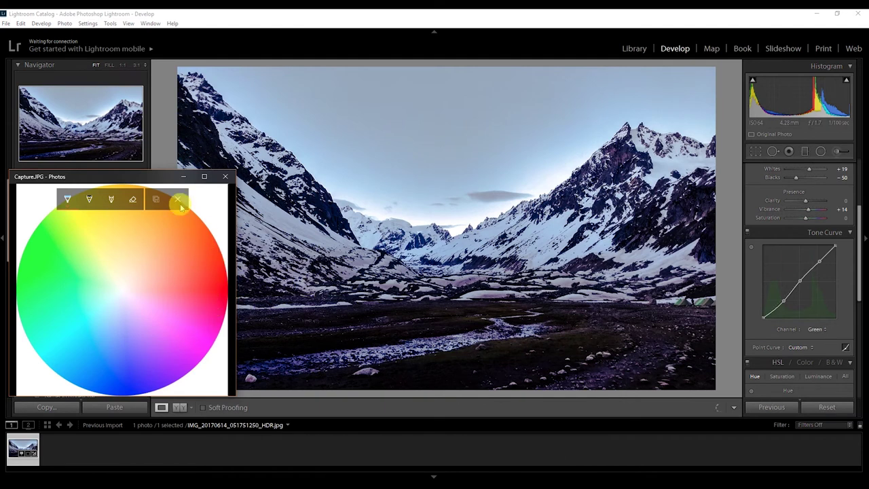
- Pull the green shadows toward magenta and drop the upper green point below the diagonal
click(786, 301)
drag(786, 300, 781, 298)
drag(819, 261, 826, 269)
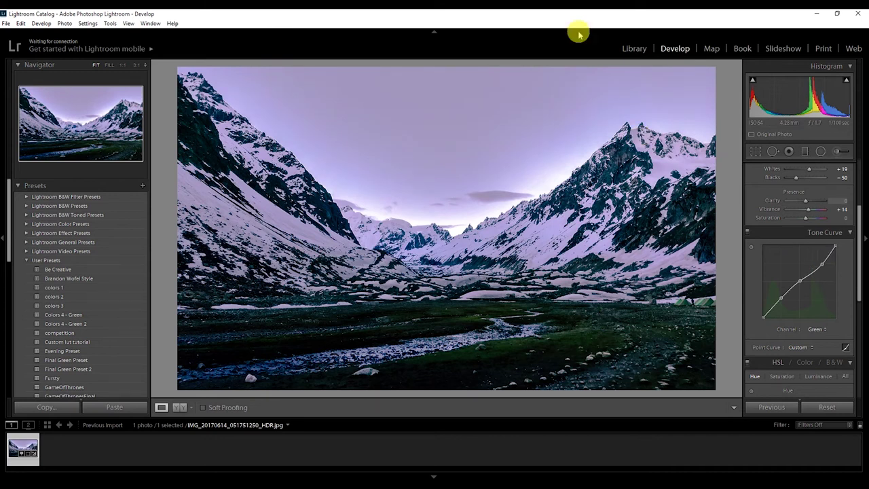
key(alt+Tab)
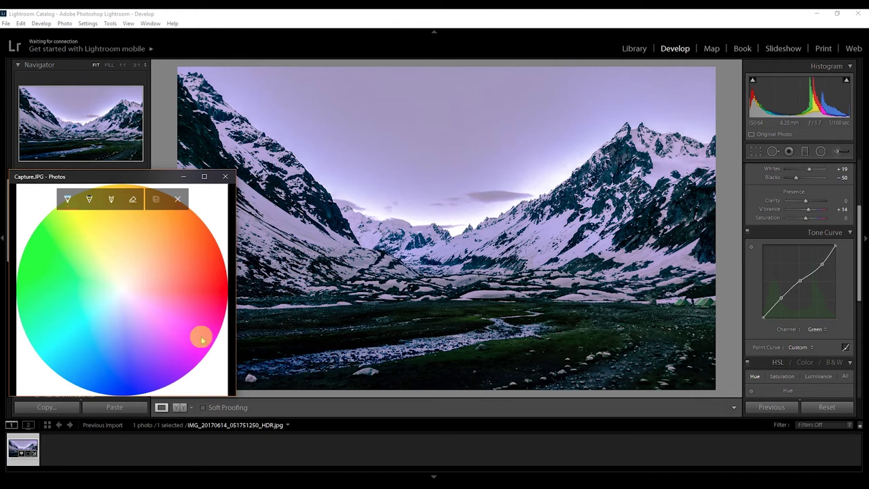
click(184, 178)
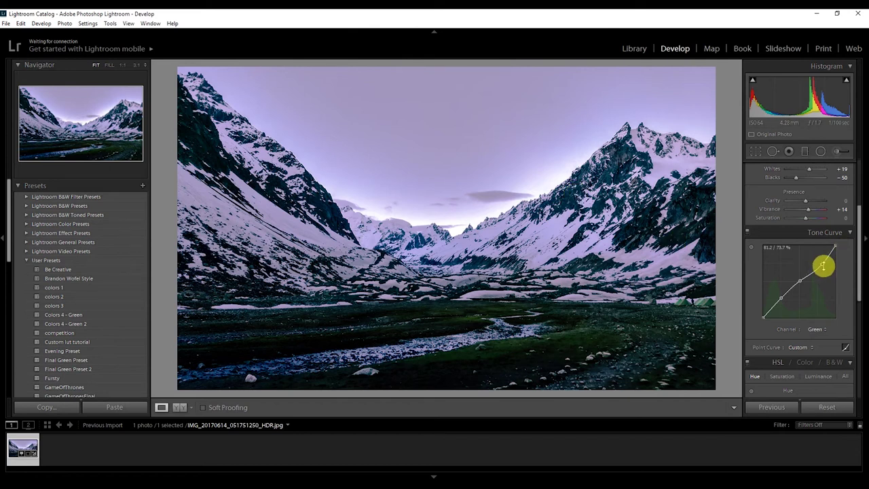
mouse_move(822, 263)
mouse_down()
mouse_move(825, 270)
mouse_move(822, 263)
mouse_up()
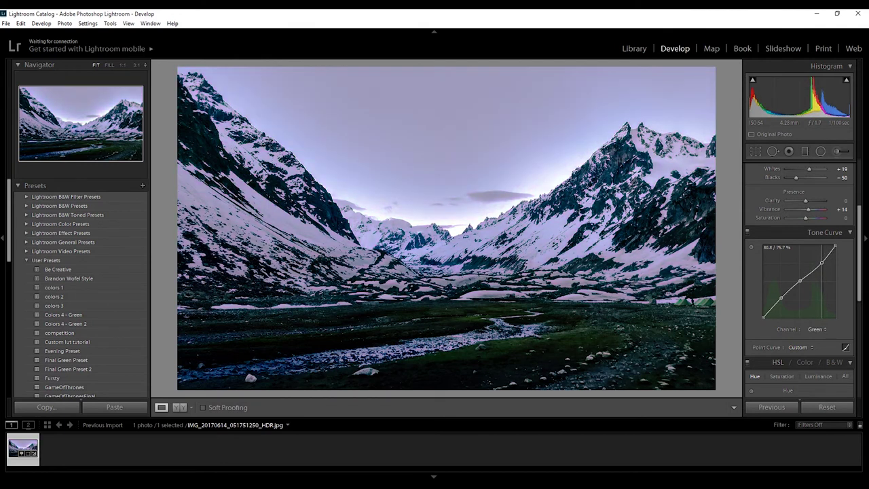
- Switch to the Blue curve, add three points, and pull its top down for yellow highlights
click(815, 328)
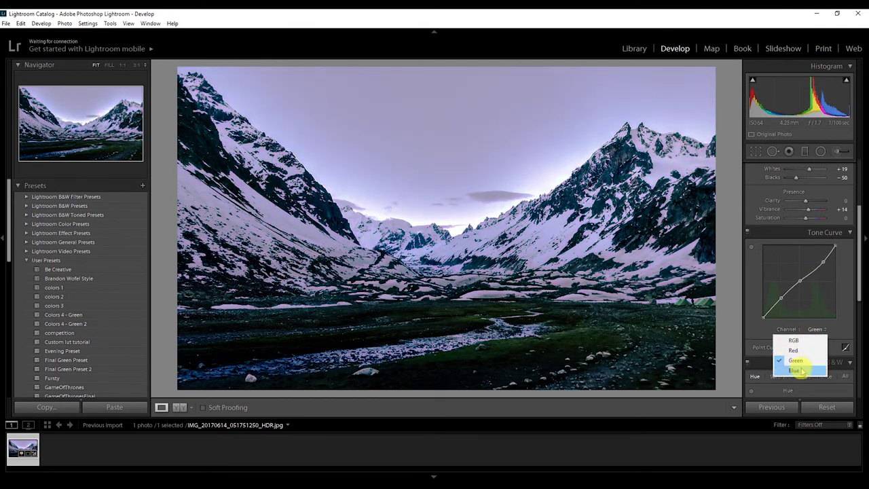
click(793, 370)
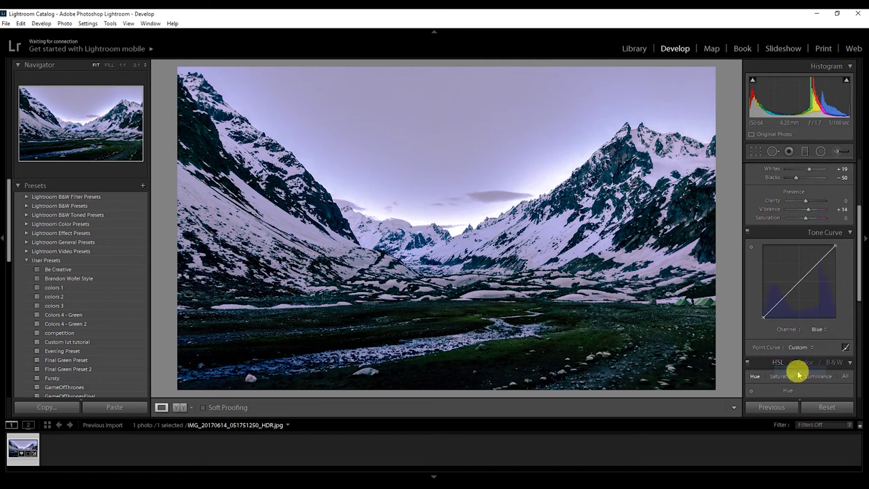
click(781, 300)
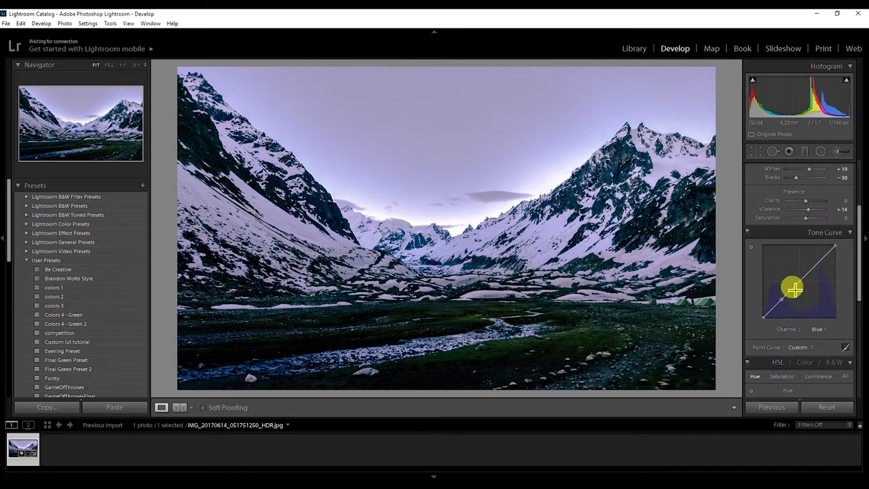
click(802, 284)
click(820, 266)
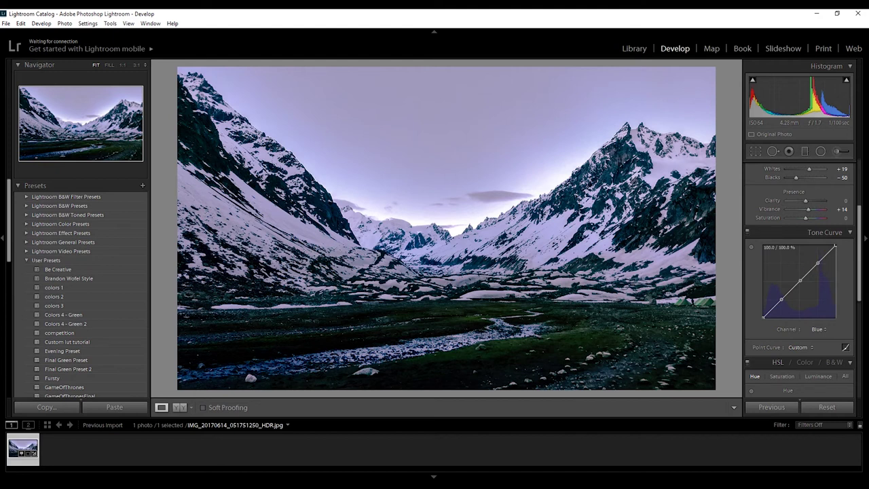
drag(835, 247, 840, 257)
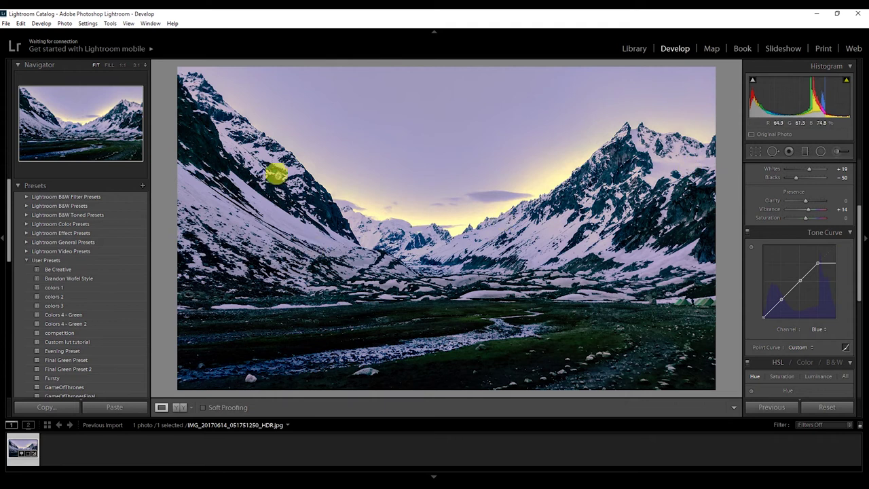
- Set the blue curve's top endpoint to 79.6 % and add a nudged shadow point
key(alt+Tab)
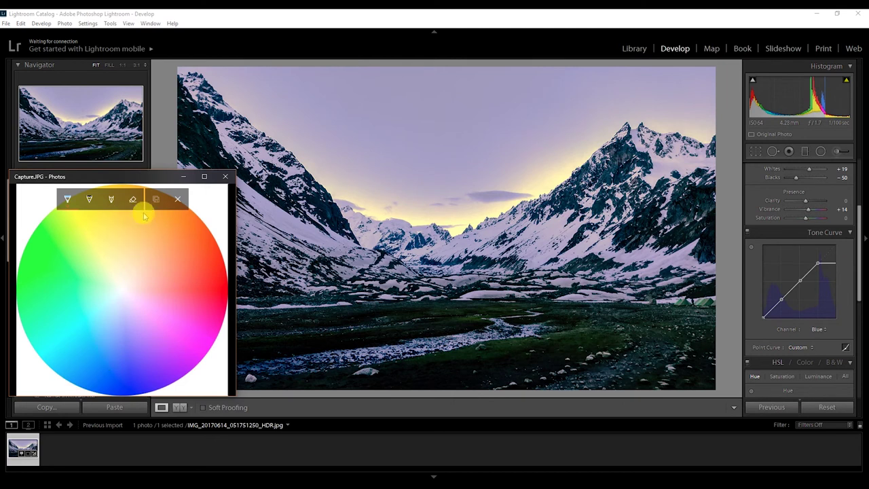
click(184, 178)
drag(830, 258, 813, 265)
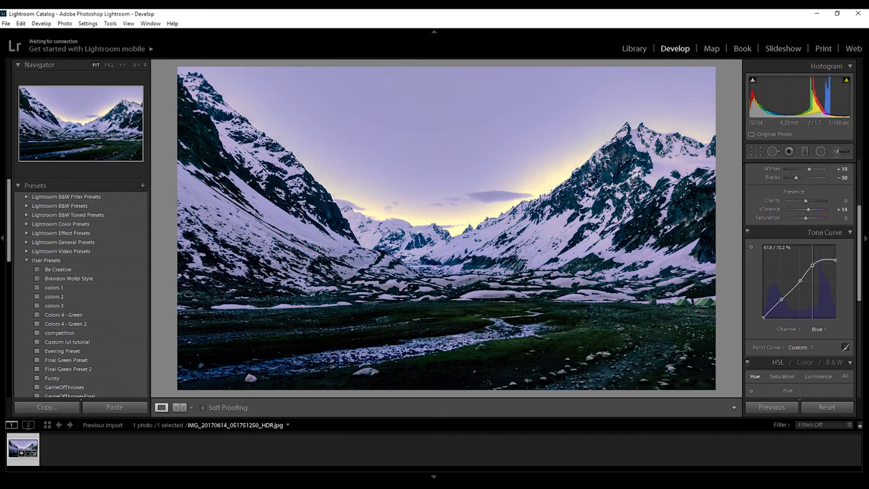
click(773, 308)
click(783, 304)
drag(781, 300, 778, 310)
- Delete the extra lower Blue curve point and nudge the remaining upper and lower points
right_click(778, 310)
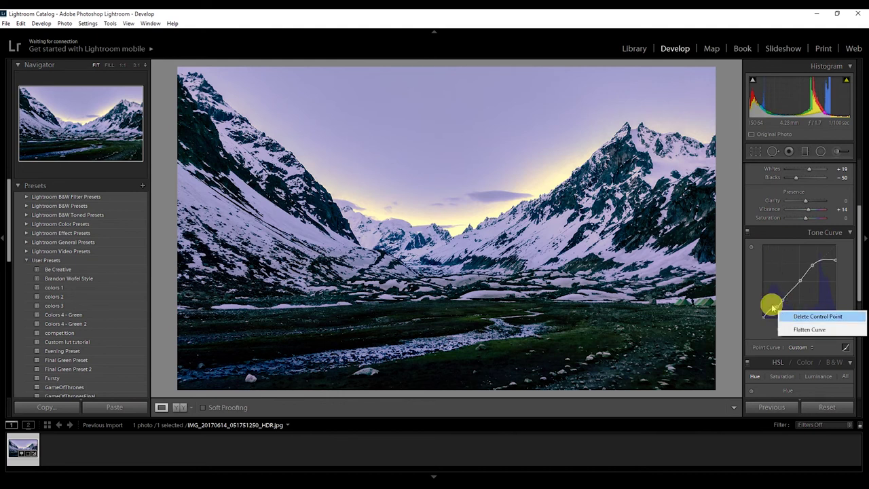
click(789, 317)
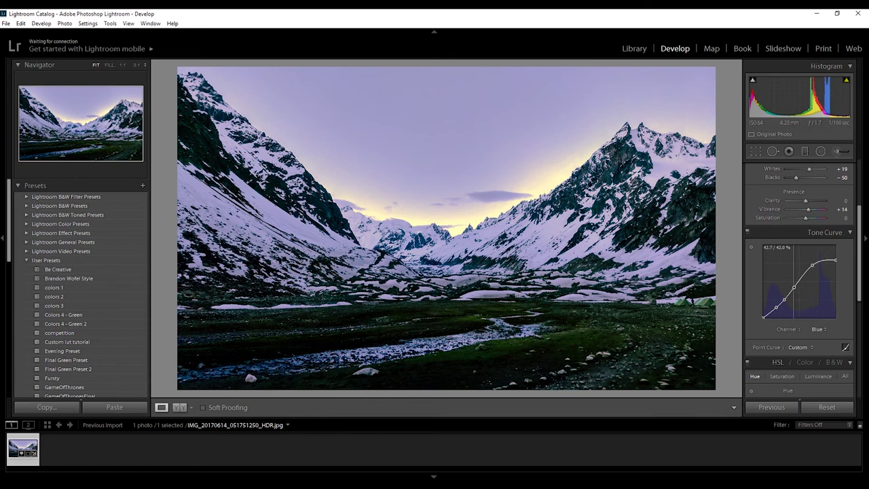
drag(812, 265, 810, 262)
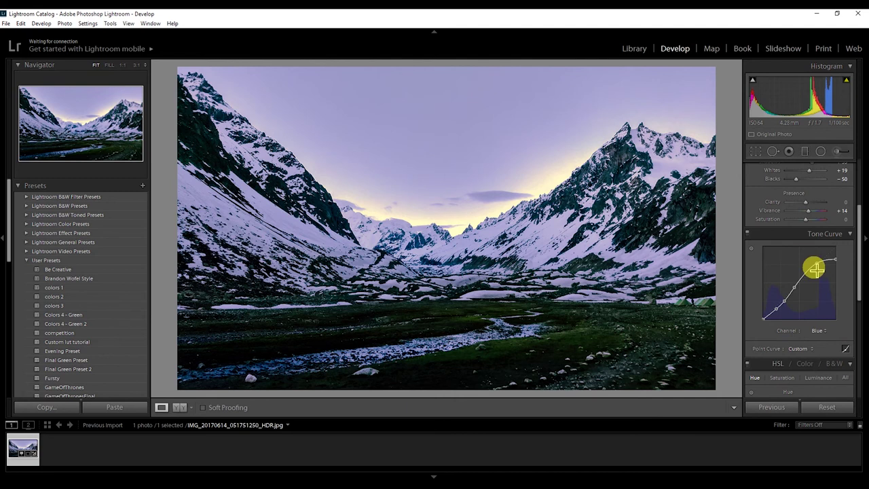
click(784, 301)
drag(784, 301, 785, 300)
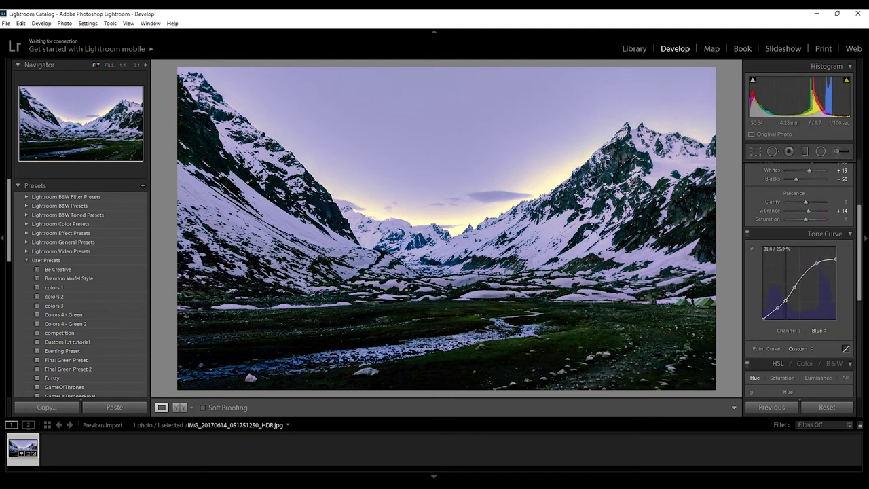
- View the Red channel curve, then return to the Blue channel curve
click(816, 331)
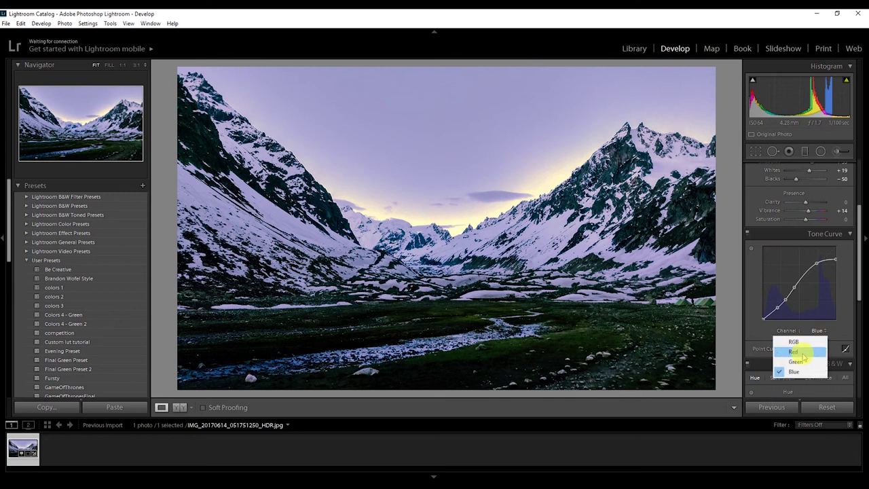
click(801, 352)
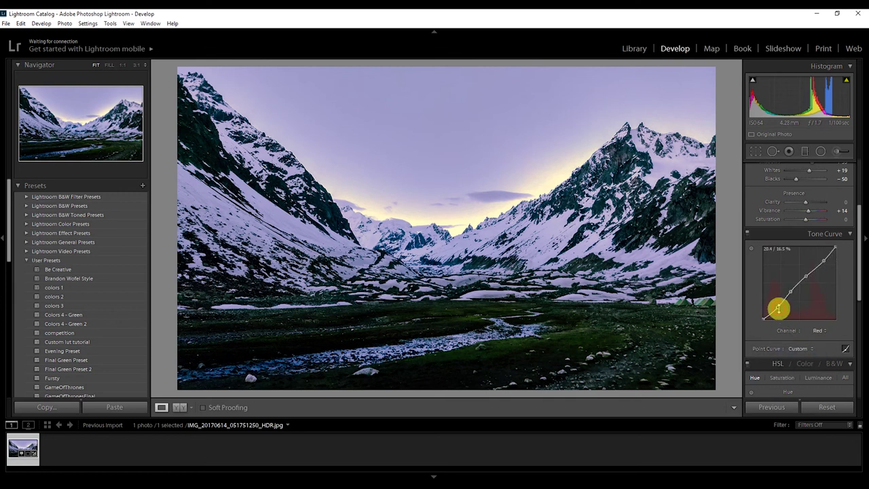
click(818, 332)
click(802, 368)
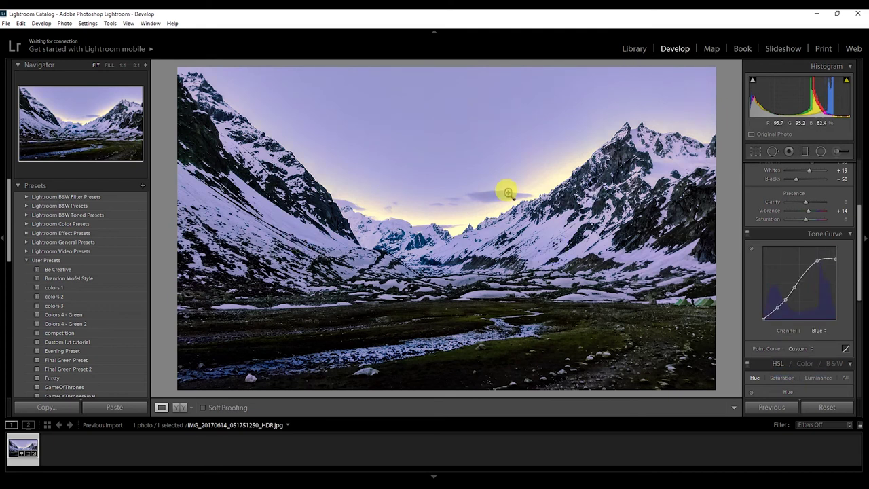
- Compare the original and lavender-sky graded valley photo side by side, with Capture.JPG colour wheel beside them
key(y)
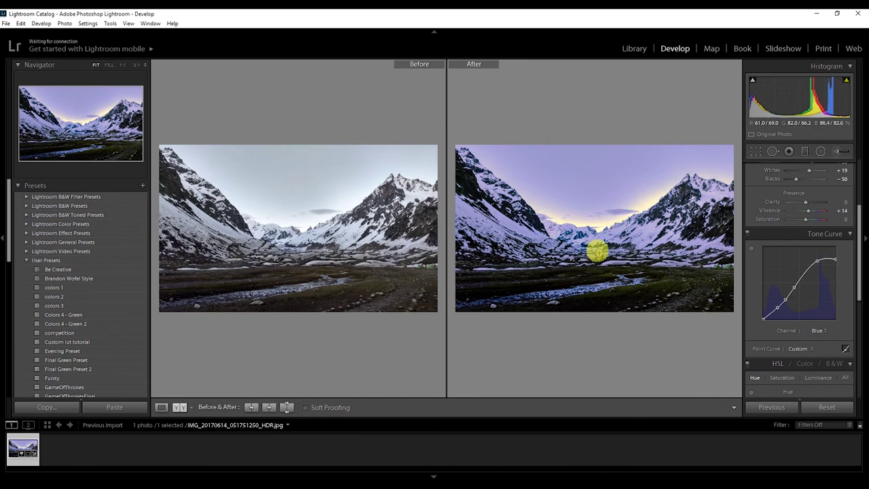
click(442, 479)
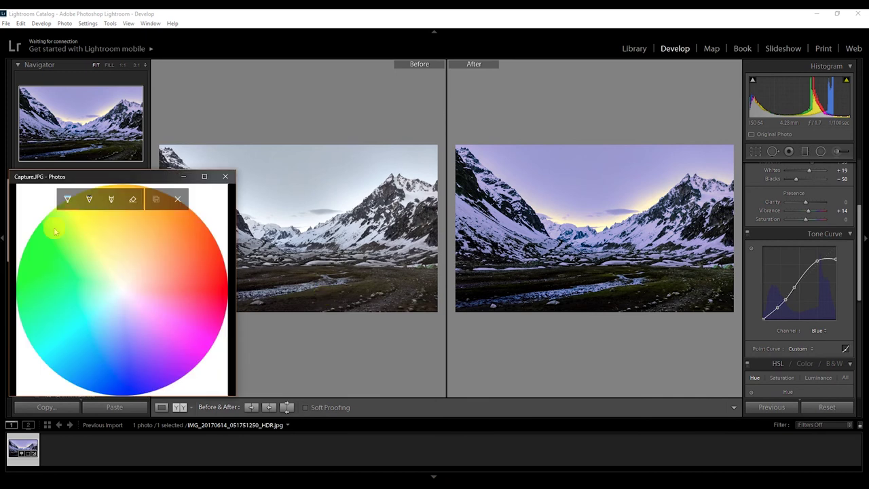